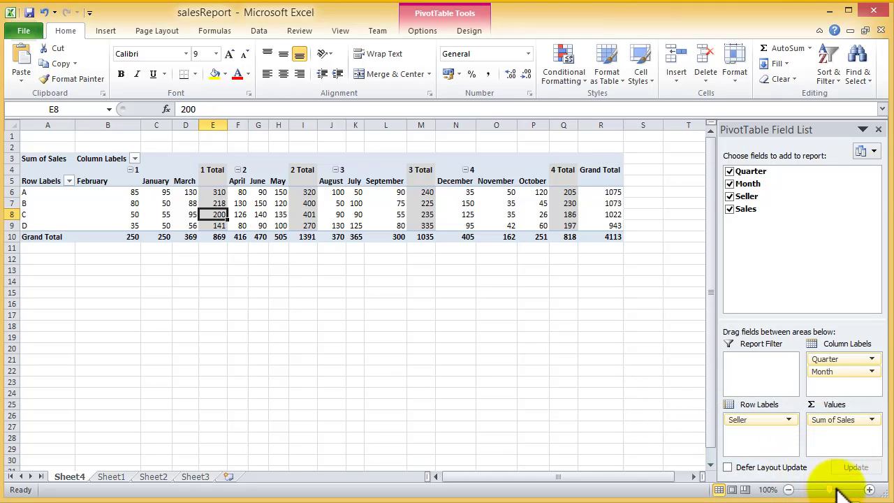
Zoom the sheet in, back out, and in again to about 166% to read the pivot figures.
{"action": "left_click_drag", "start_coordinate": [831, 488], "coordinate": [837, 491]}
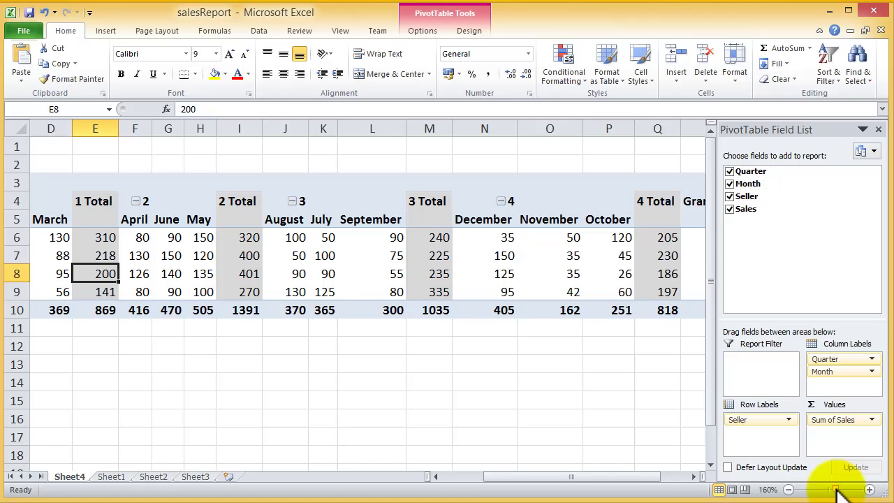
{"action": "left_click_drag", "start_coordinate": [837, 491], "coordinate": [821, 493]}
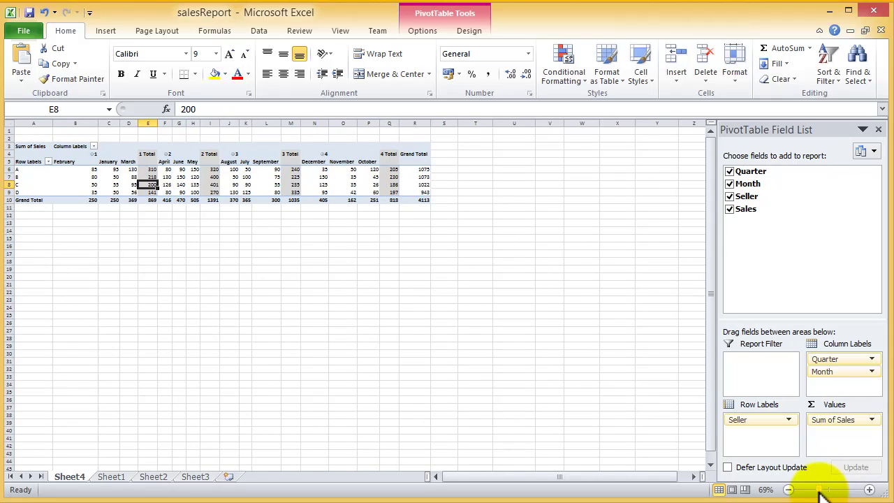
{"action": "left_click_drag", "start_coordinate": [821, 493], "coordinate": [838, 494]}
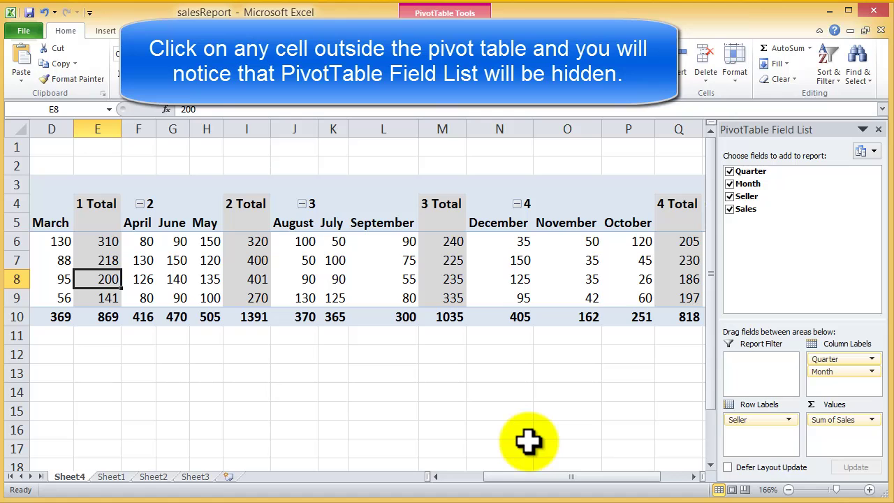
Select L14, then J8 inside the pivot table, and close the PivotTable Field List pane.
{"action": "left_click", "coordinate": [372, 394]}
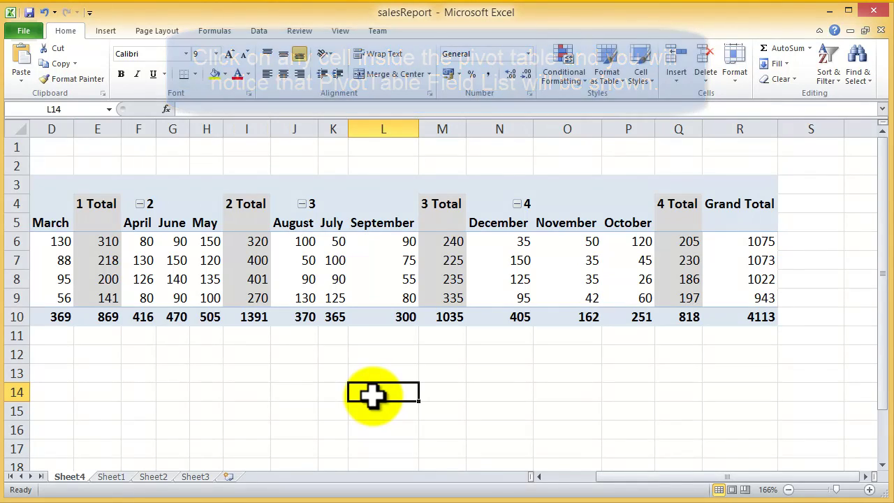
{"action": "left_click", "coordinate": [309, 278]}
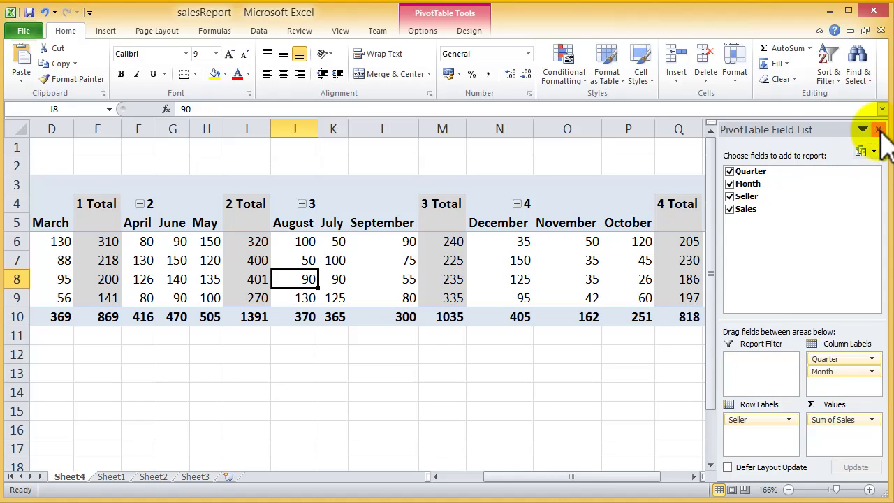
{"action": "left_click", "coordinate": [879, 130]}
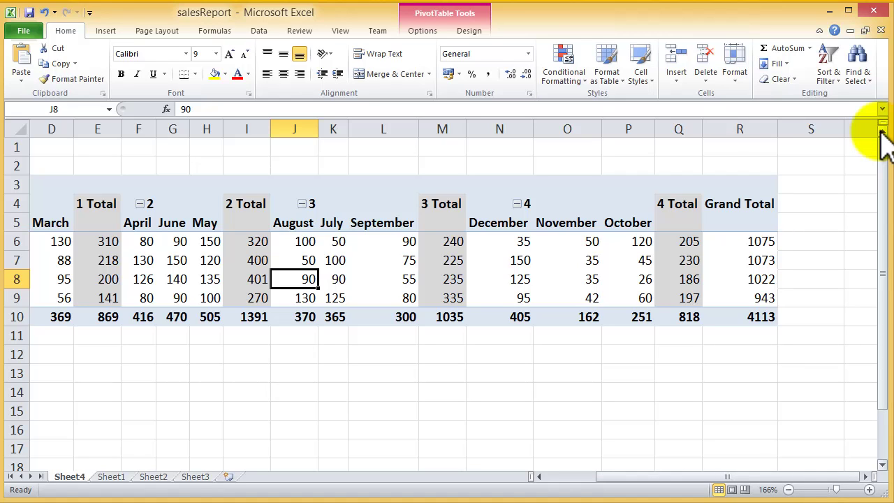
From PivotTable Options, toggle the Field List on, off and on, then close the pane.
{"action": "left_click", "coordinate": [422, 31]}
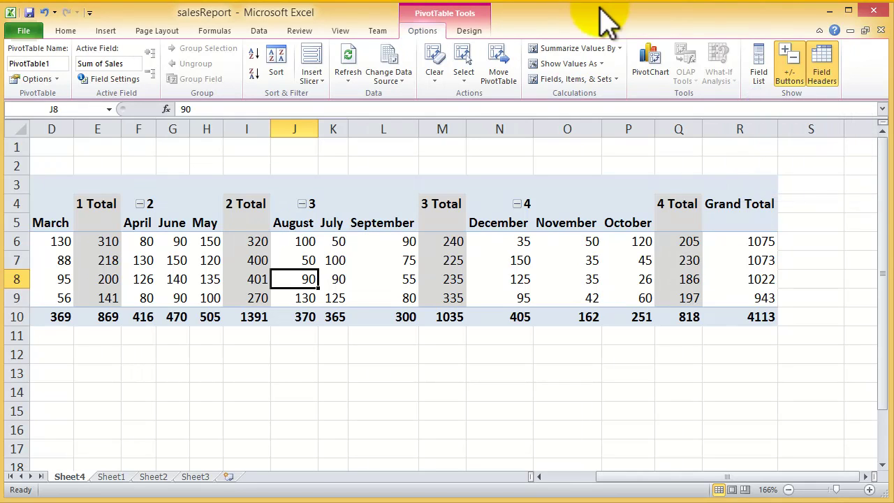
{"action": "left_click", "coordinate": [756, 74]}
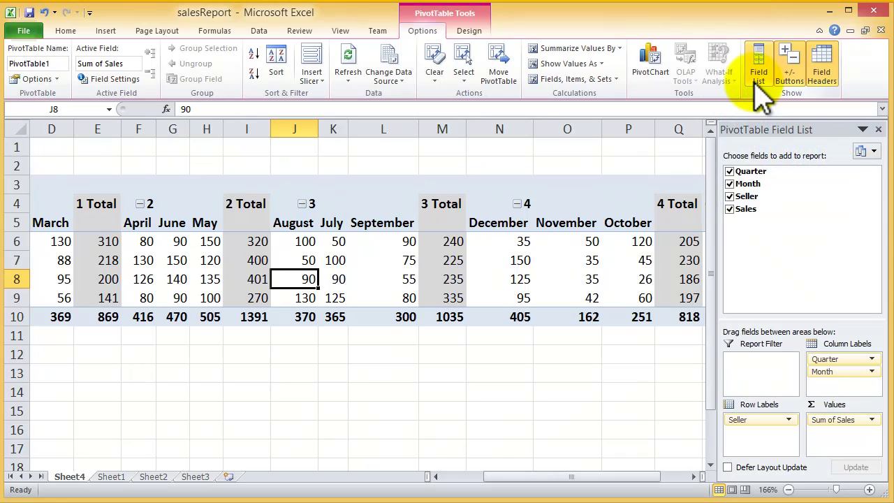
{"action": "left_click", "coordinate": [755, 87]}
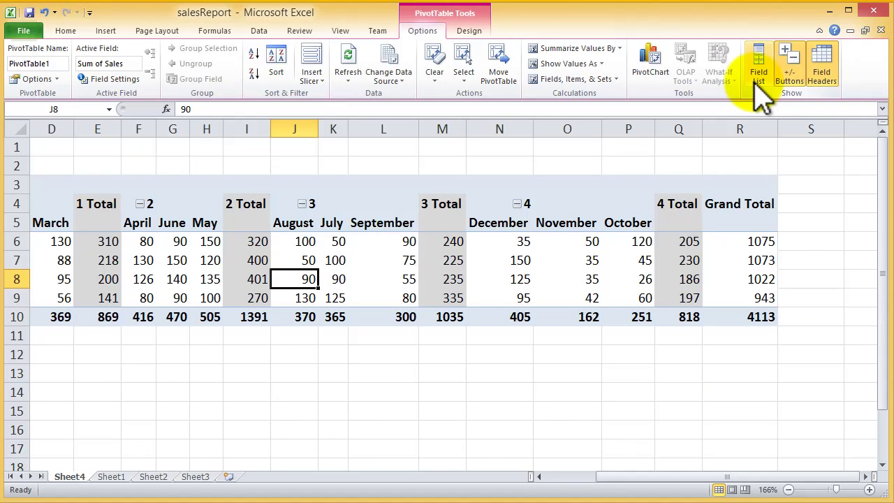
{"action": "left_click", "coordinate": [755, 86]}
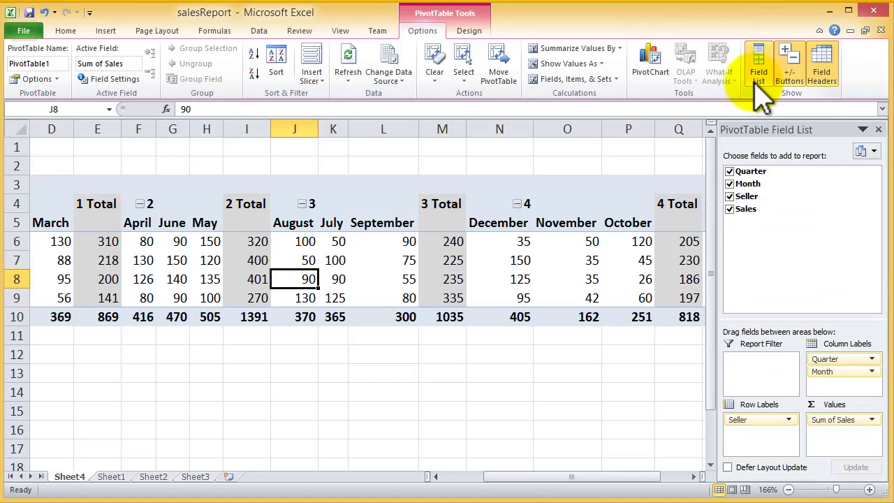
{"action": "left_click", "coordinate": [436, 476]}
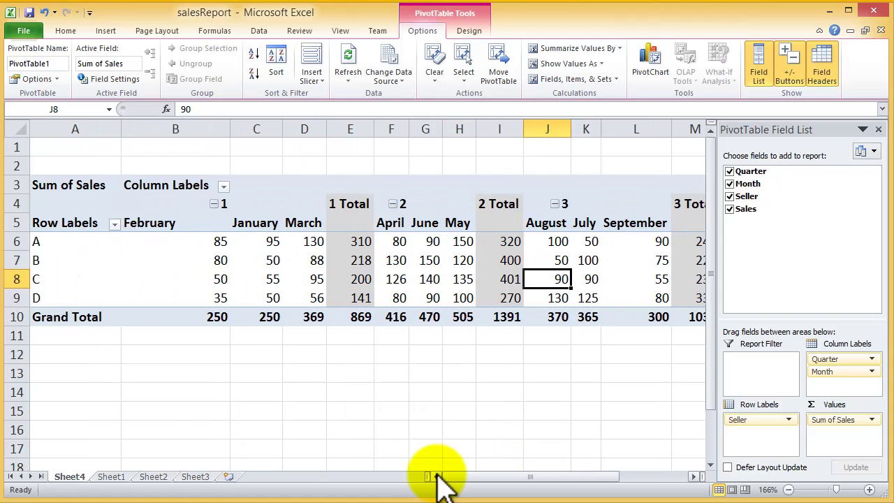
{"action": "left_click", "coordinate": [878, 130]}
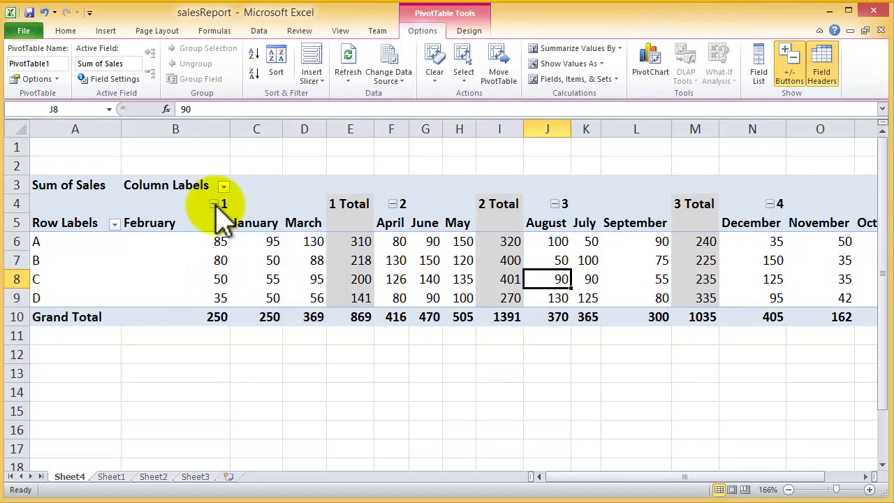
{"action": "left_click", "coordinate": [214, 204]}
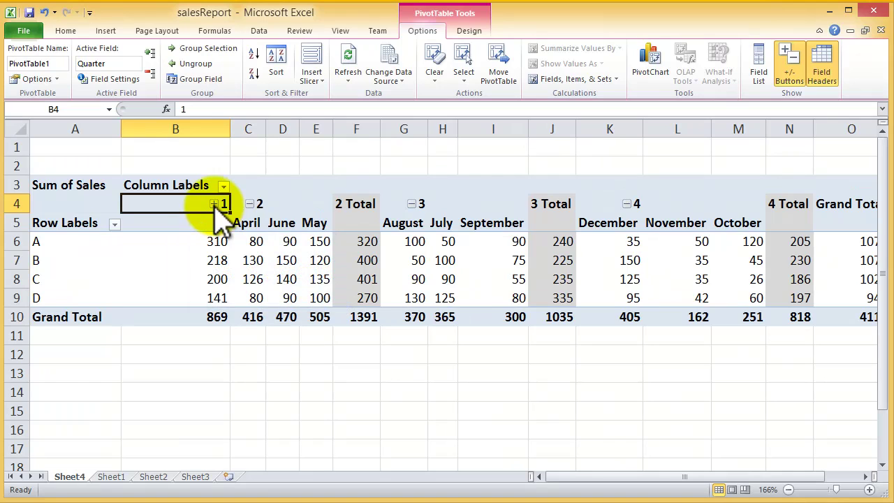
{"action": "left_click", "coordinate": [214, 203]}
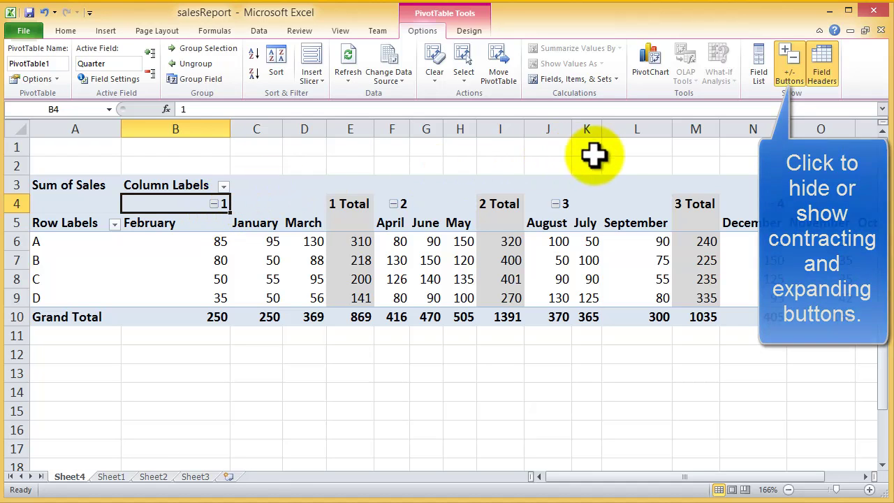
{"action": "left_click", "coordinate": [790, 67]}
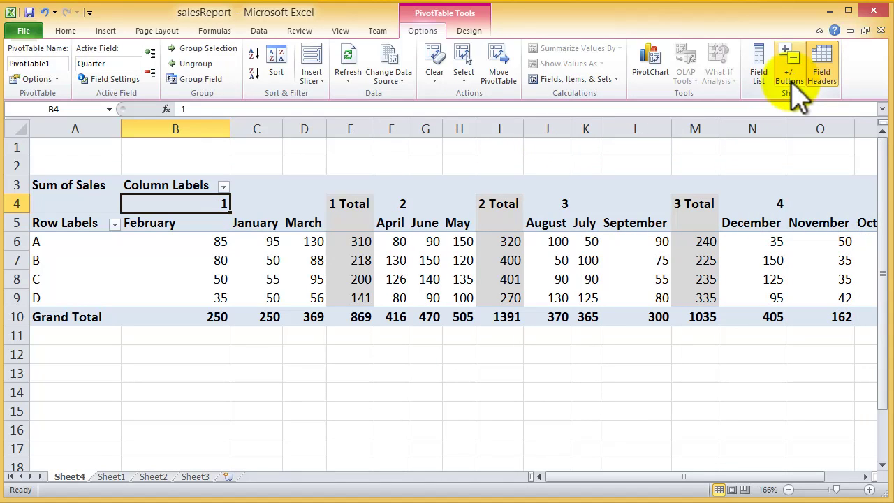
{"action": "left_click", "coordinate": [796, 98]}
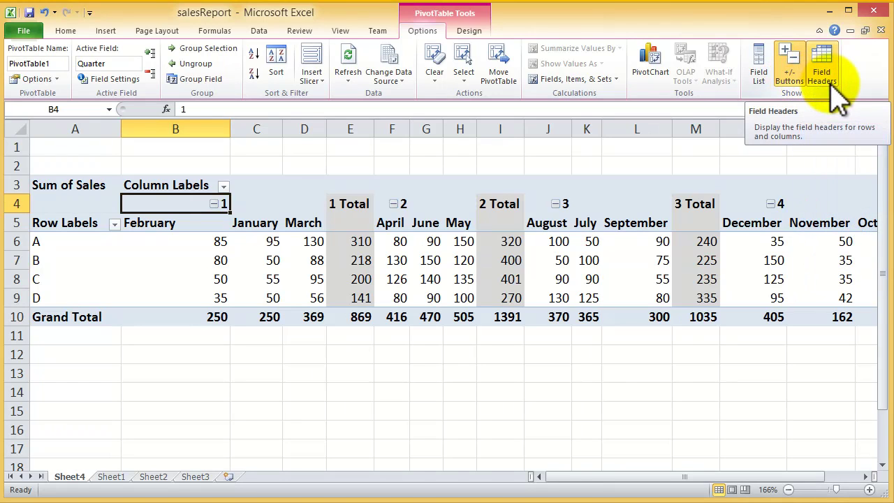
Turn field headers off and on, reopen the PivotTable Field List, and zoom back to 100%.
{"action": "left_click", "coordinate": [821, 70]}
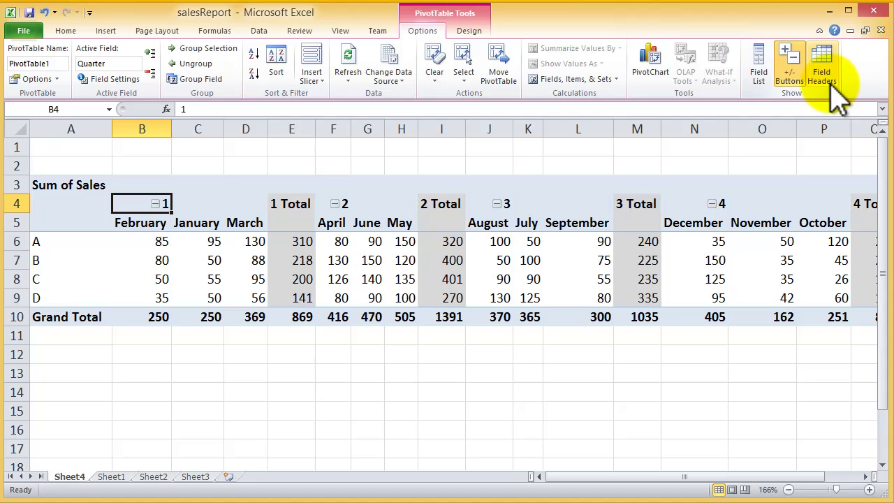
{"action": "left_click", "coordinate": [821, 70]}
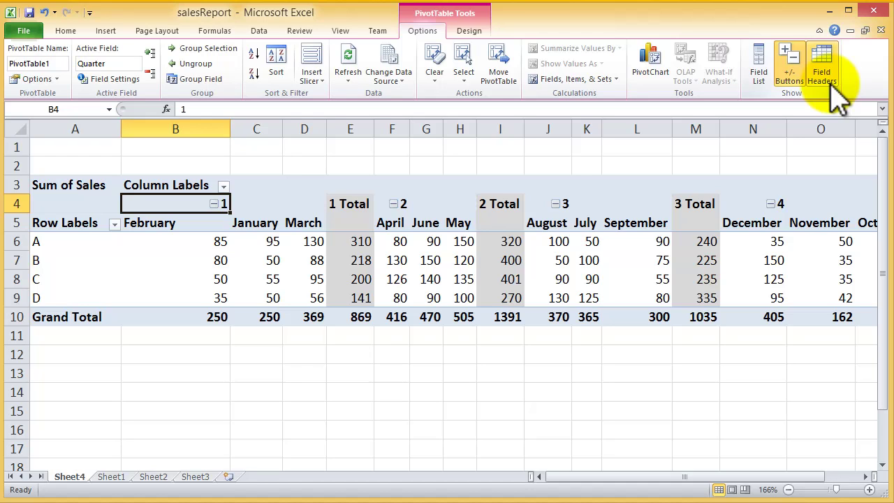
{"action": "left_click", "coordinate": [757, 76]}
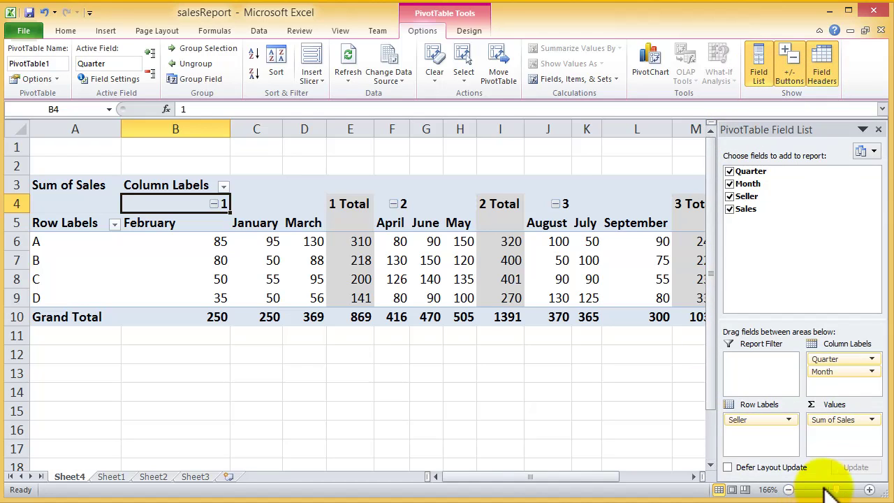
{"action": "left_click_drag", "start_coordinate": [841, 492], "coordinate": [831, 490]}
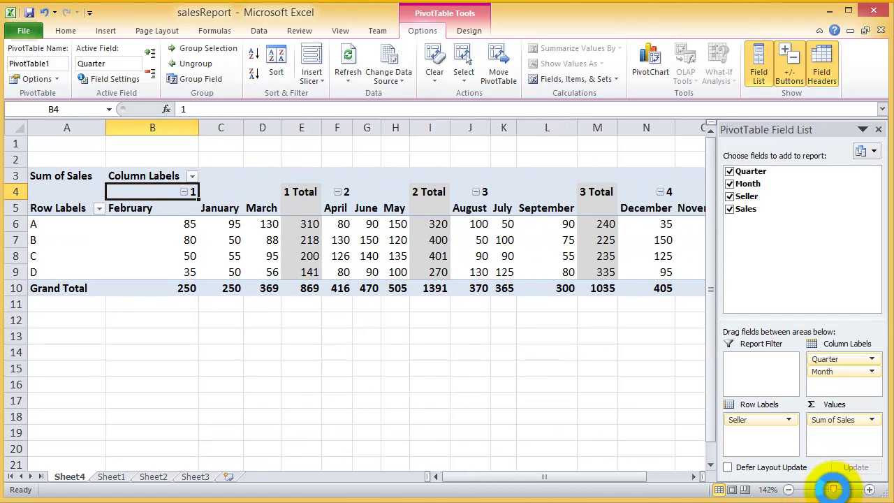